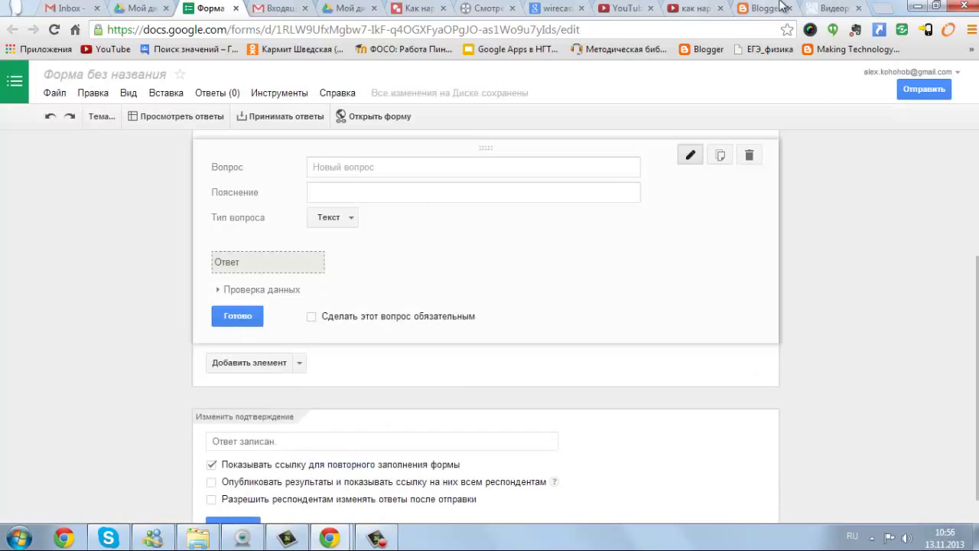
Switch to the YouTube page of the video "как нарисовать пушкина" and copy its short share link
left_click(700, 9)
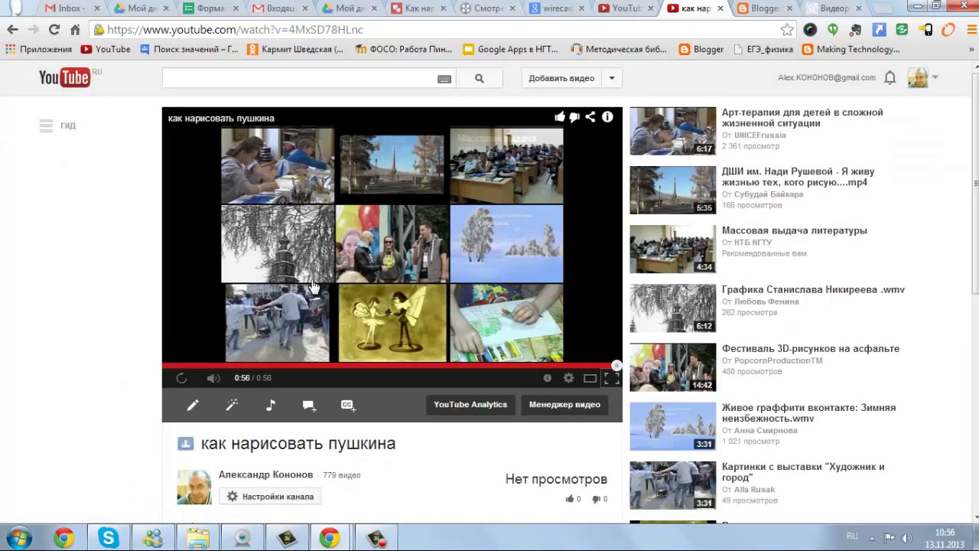
scroll(252, 455, "down", 2)
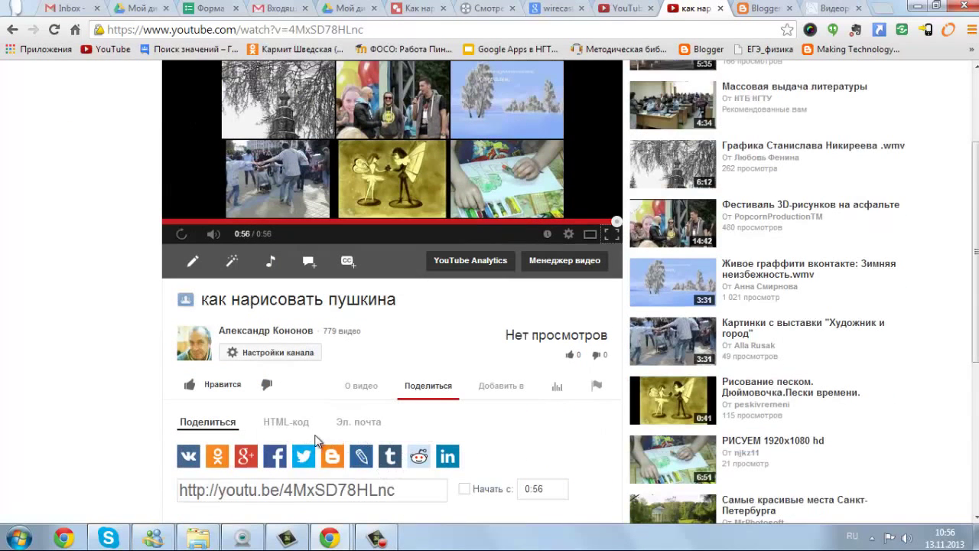
scroll(361, 459, "down", 1)
left_click(359, 421)
right_click(360, 424)
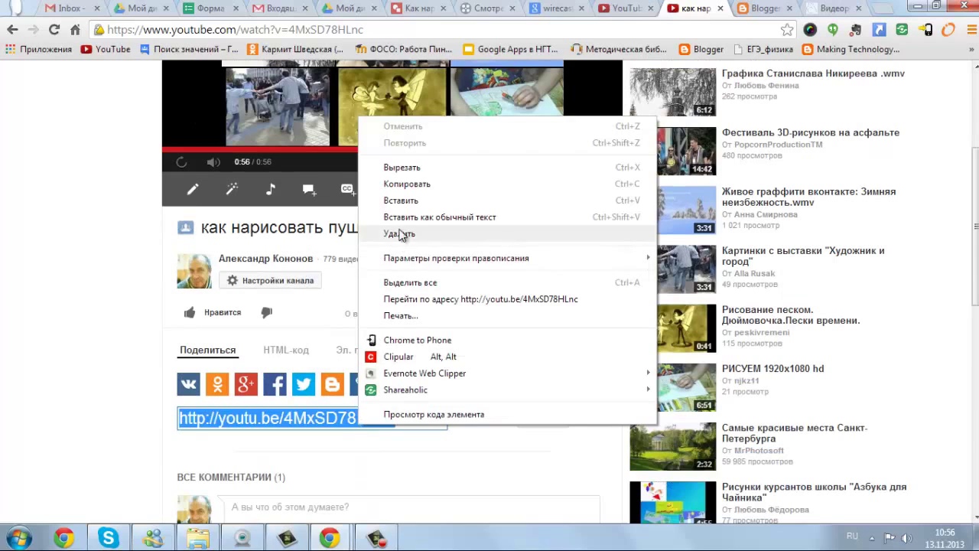
left_click(406, 183)
left_click(208, 8)
type("http://youtu.be/dMxSD7944nc")
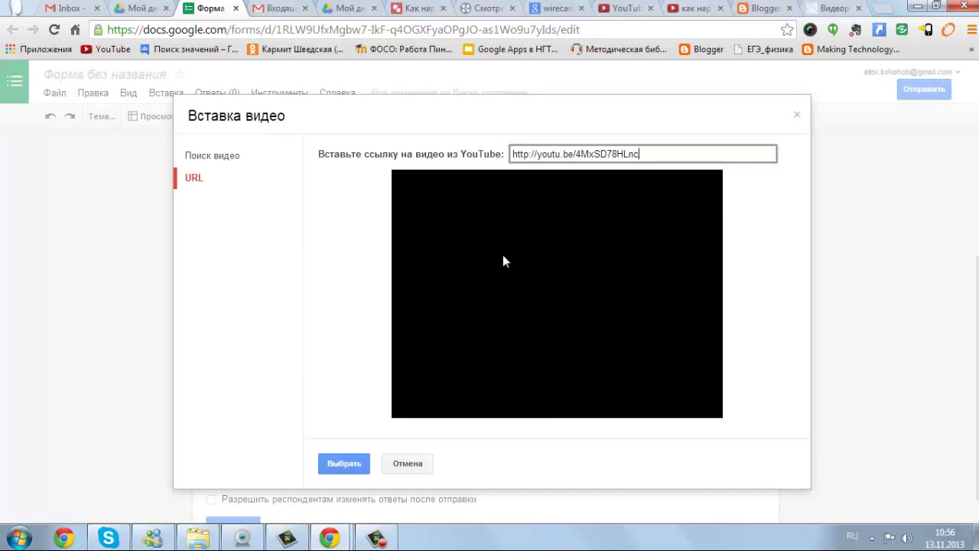
left_click(354, 465)
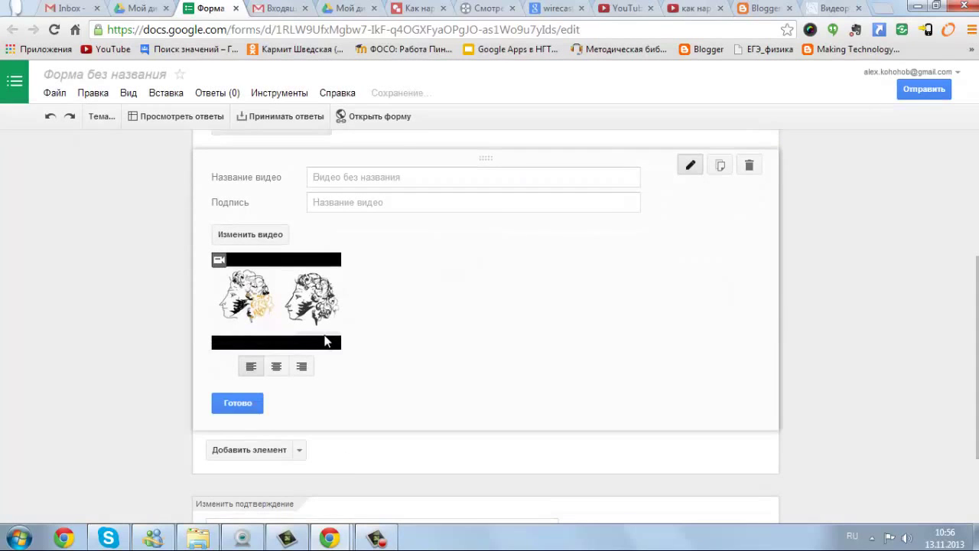
Enlarge the inserted video in the form and align it to the centre
left_click(329, 343)
left_click_drag(341, 350, 528, 453)
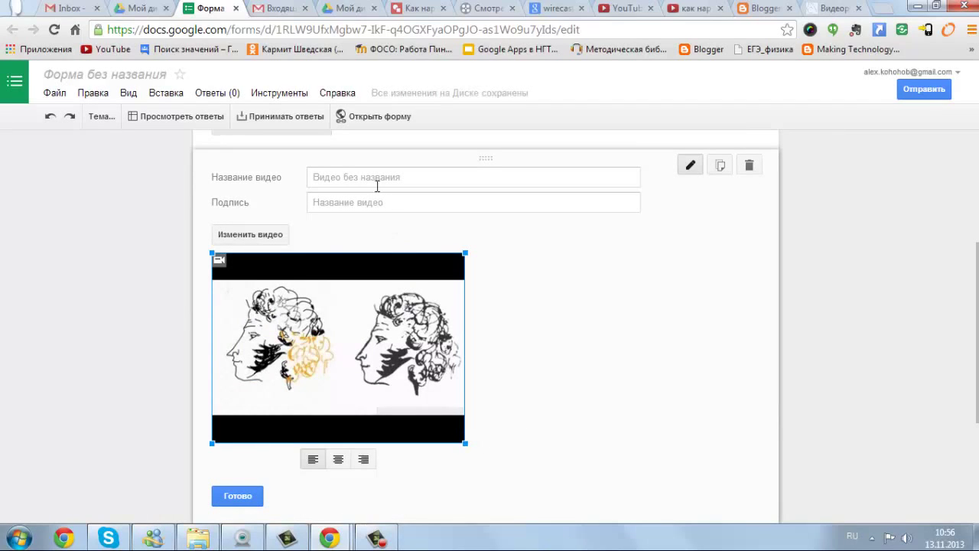
left_click(339, 459)
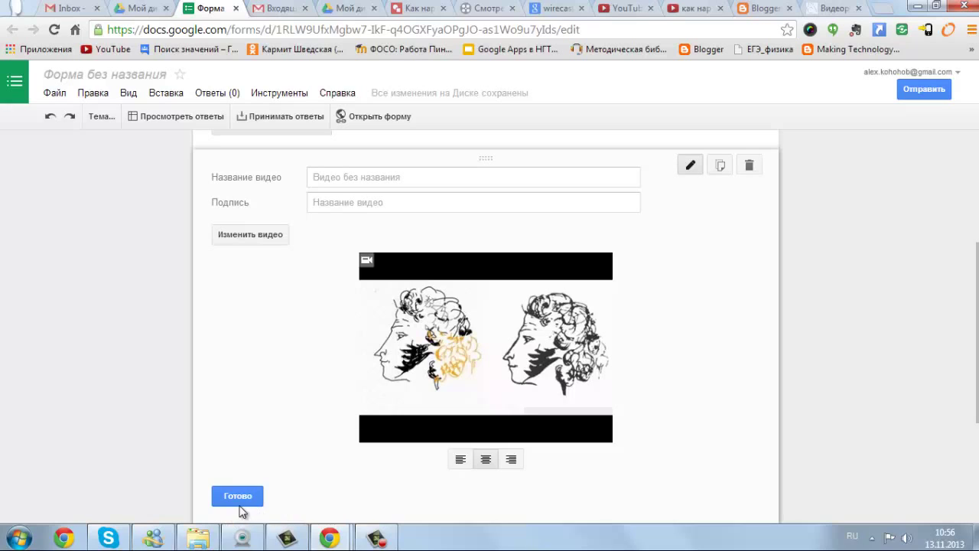
left_click(611, 441)
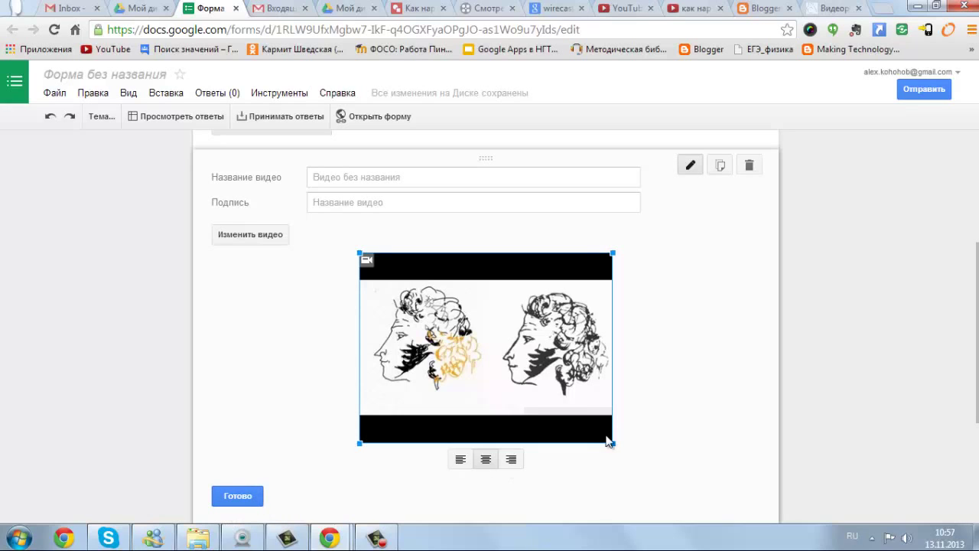
left_click_drag(619, 448, 728, 517)
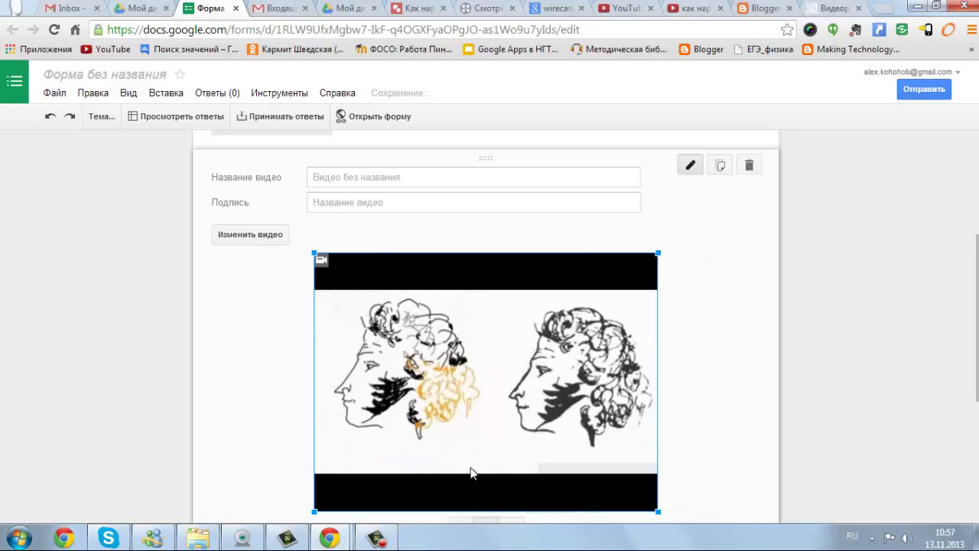
Delete the untitled single-choice question "Вопрос без заголовка" from the form
scroll(452, 262, "up", 2)
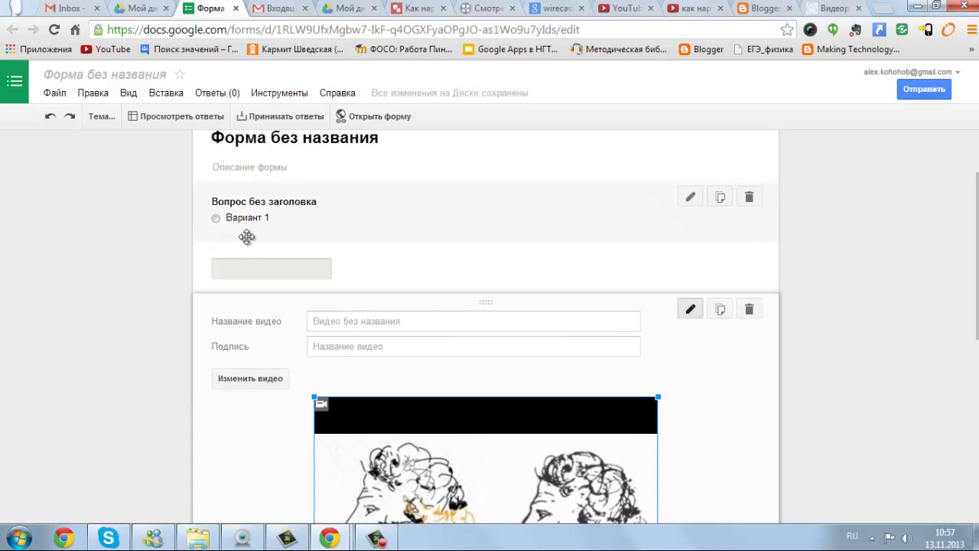
left_click(750, 197)
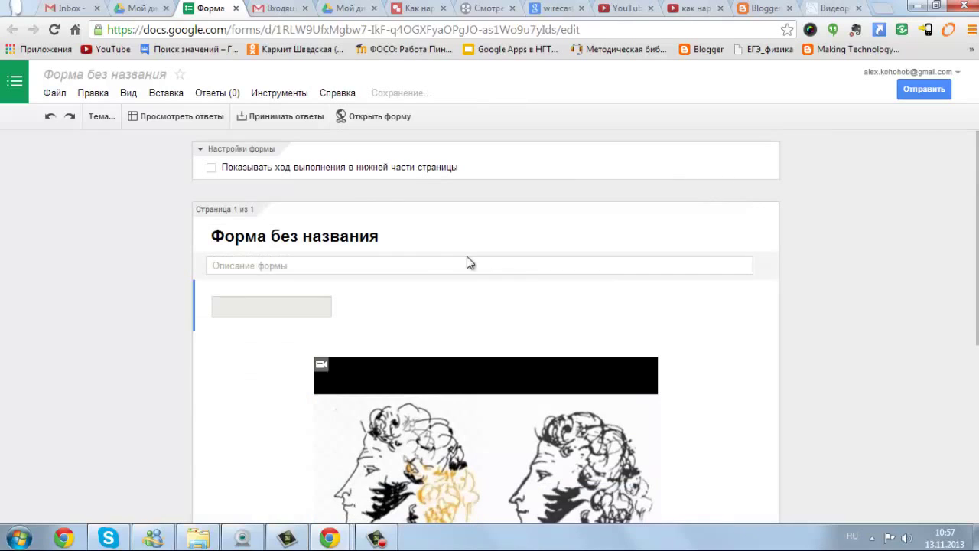
Replace the form's heading with "Как нарисовать Пушкина"
left_click_drag(388, 234, 171, 219)
type("Как нарисоать")
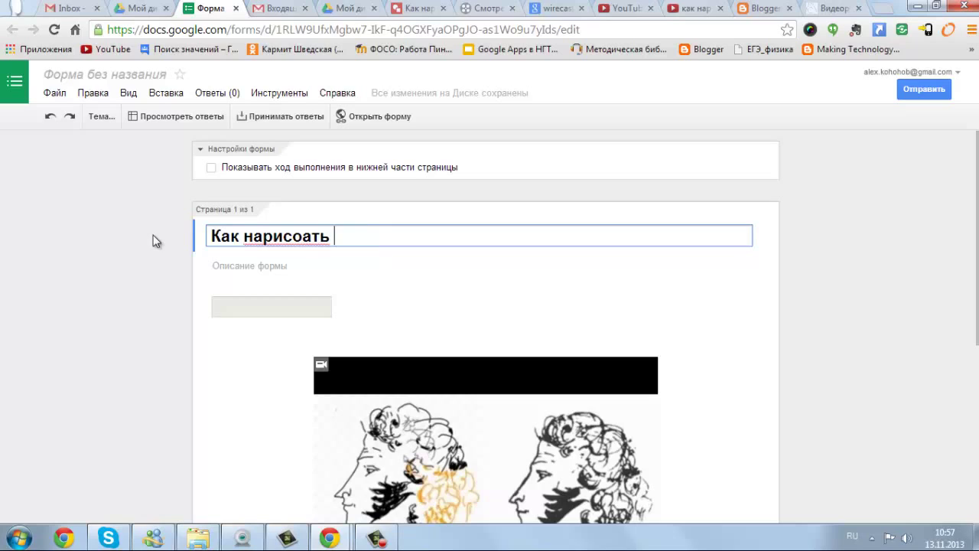
left_click(301, 242)
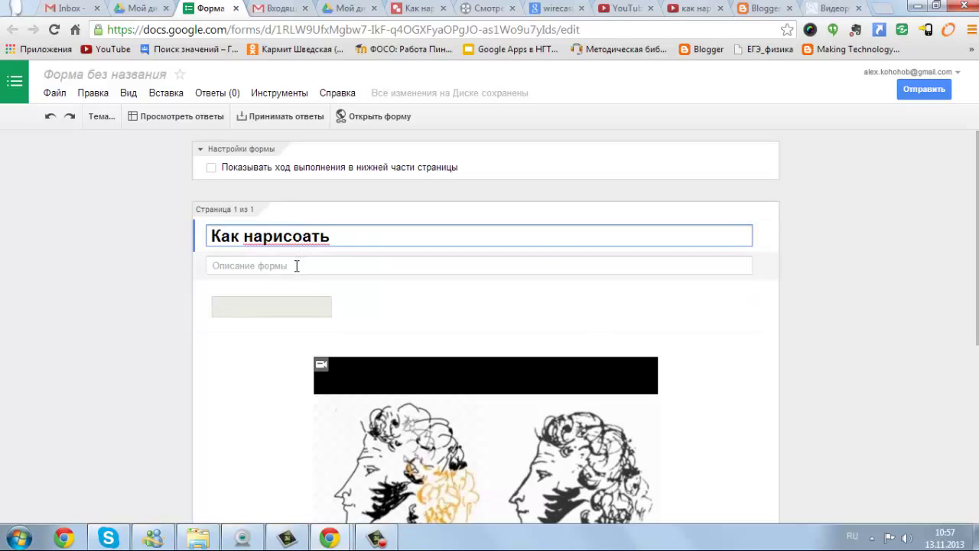
type("в")
left_click(356, 238)
type("Пу")
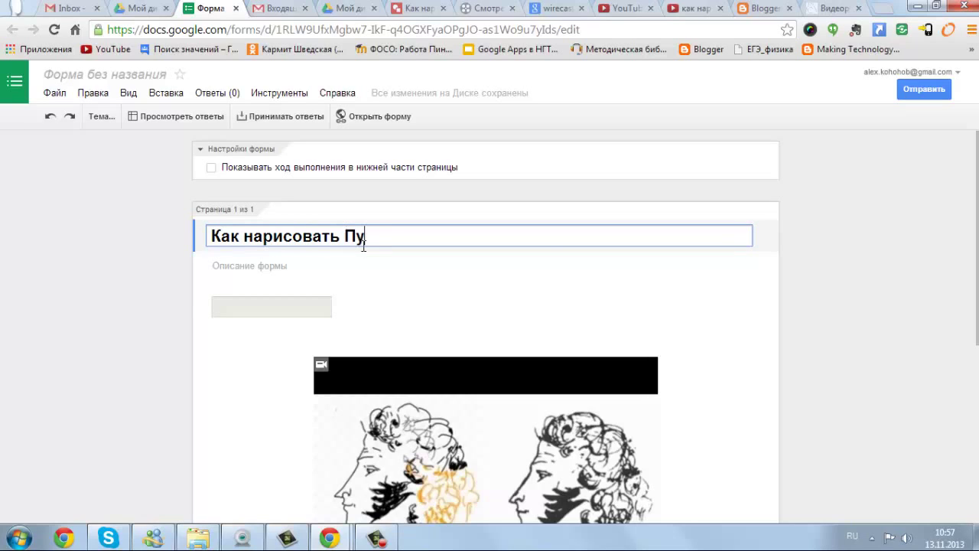
type("шкина")
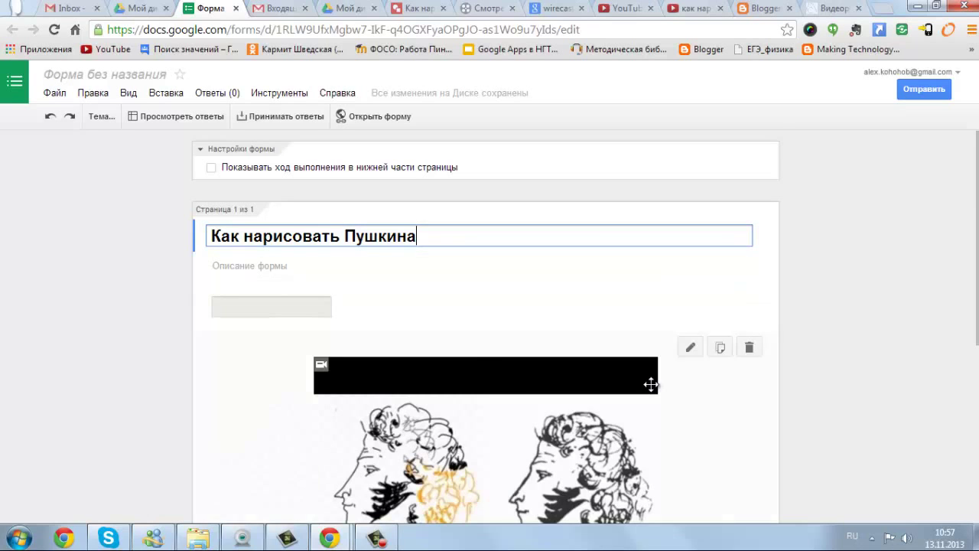
Add a text question below the video reading "Зачем автор обводит рисунок не черным цветом, а бежевым?"
scroll(689, 413, "down", 4)
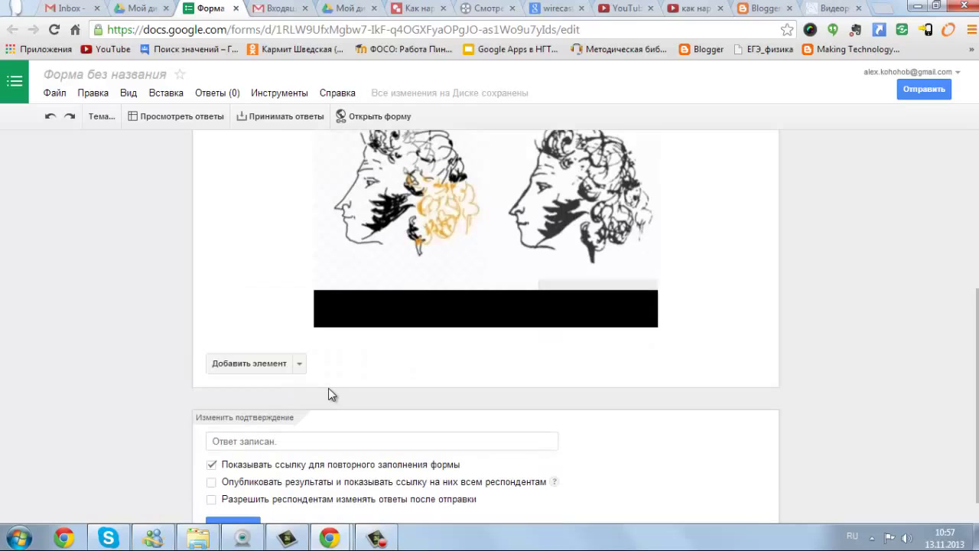
scroll(329, 394, "down", 1)
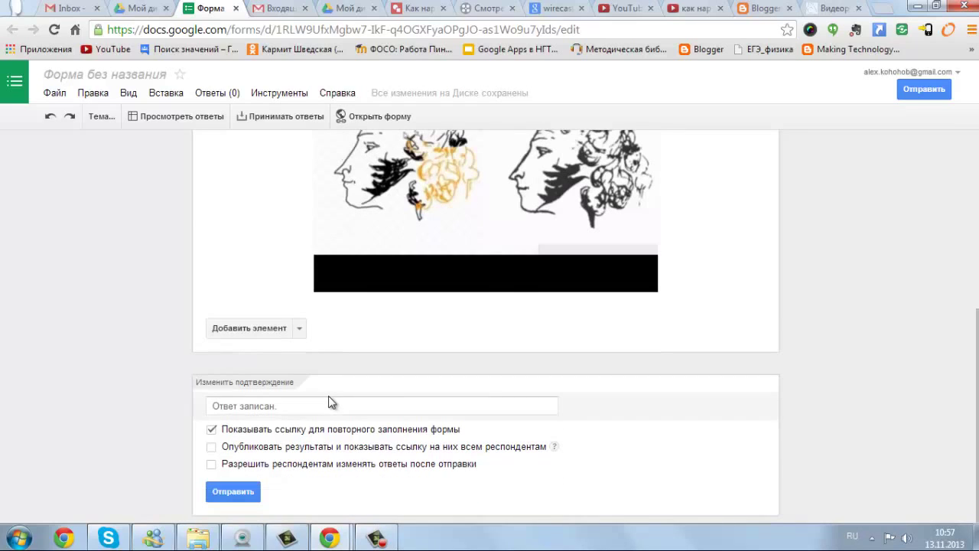
left_click(299, 329)
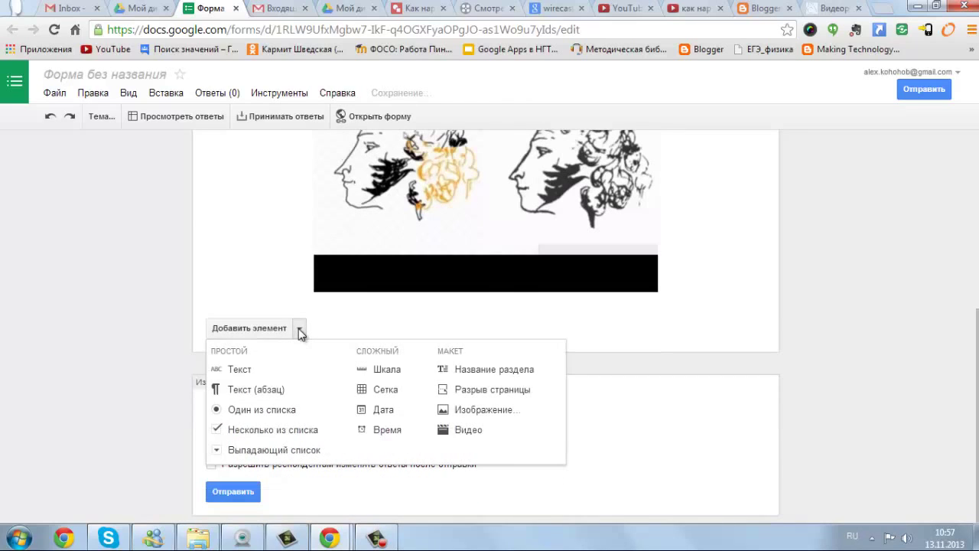
left_click(243, 369)
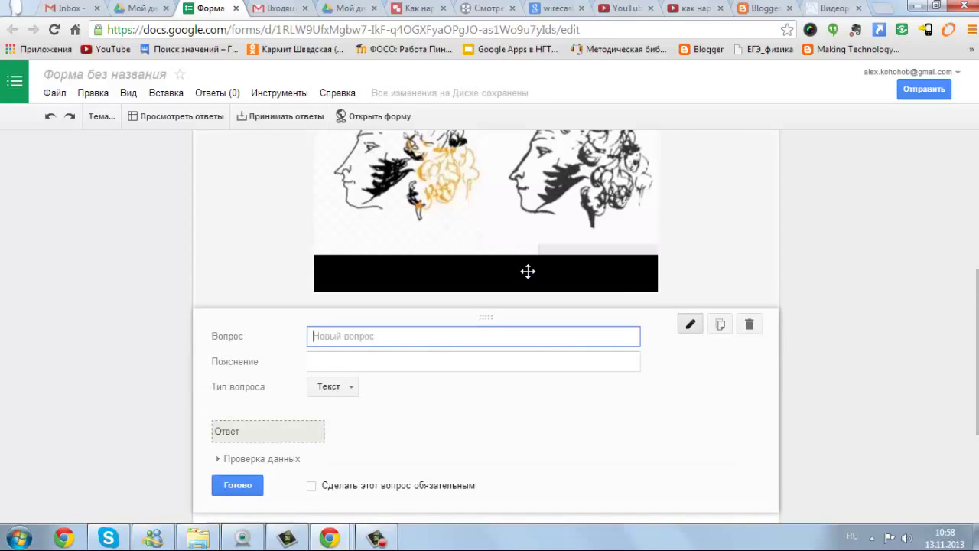
type("3ачам")
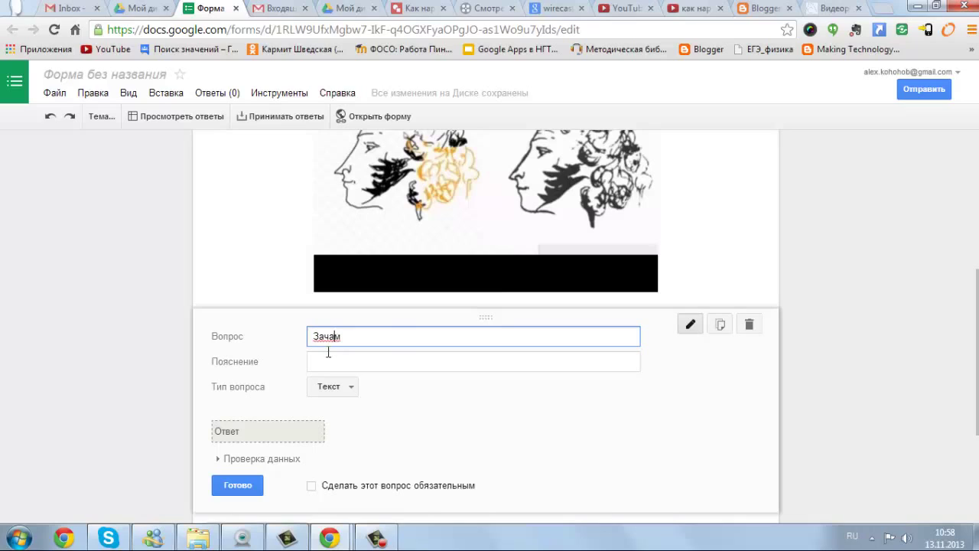
key("BackSpace")
type("е")
type(" автор ")
type("обе")
type("одит ")
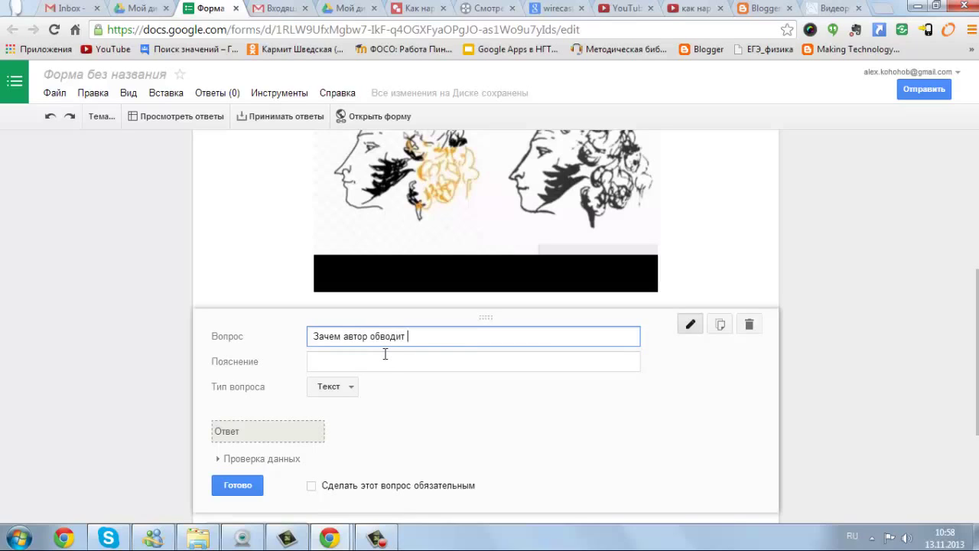
type("рисунок не черным ")
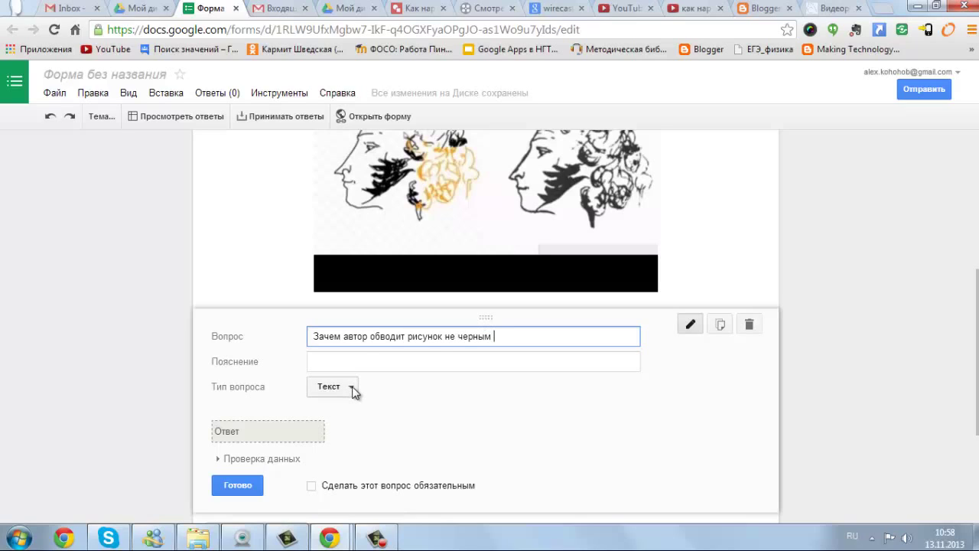
type("цвето")
type("м.")
type("а бежевым?")
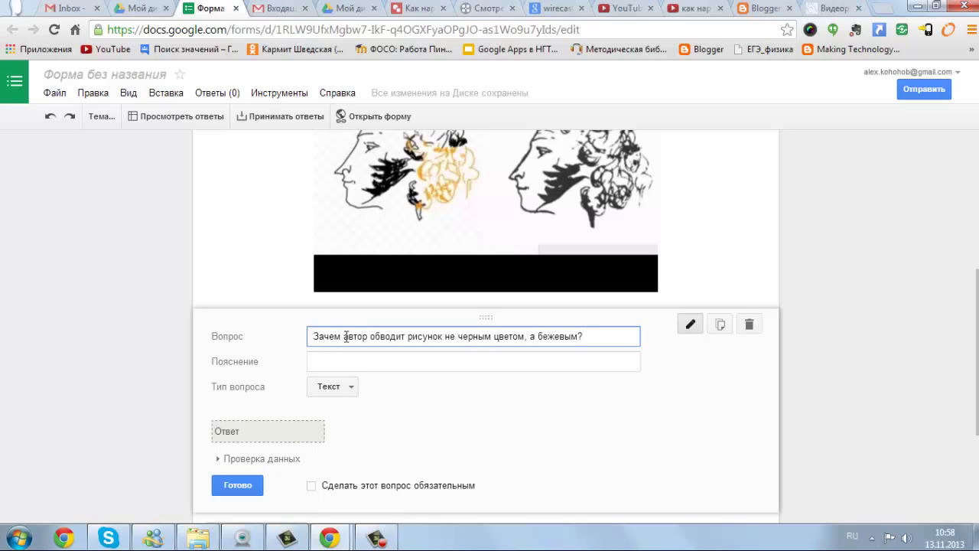
Replace the question's first word "Зачем" with "Почему"
key("BackSpace")
key("BackSpace")
key("BackSpace")
key("BackSpace")
key("BackSpace")
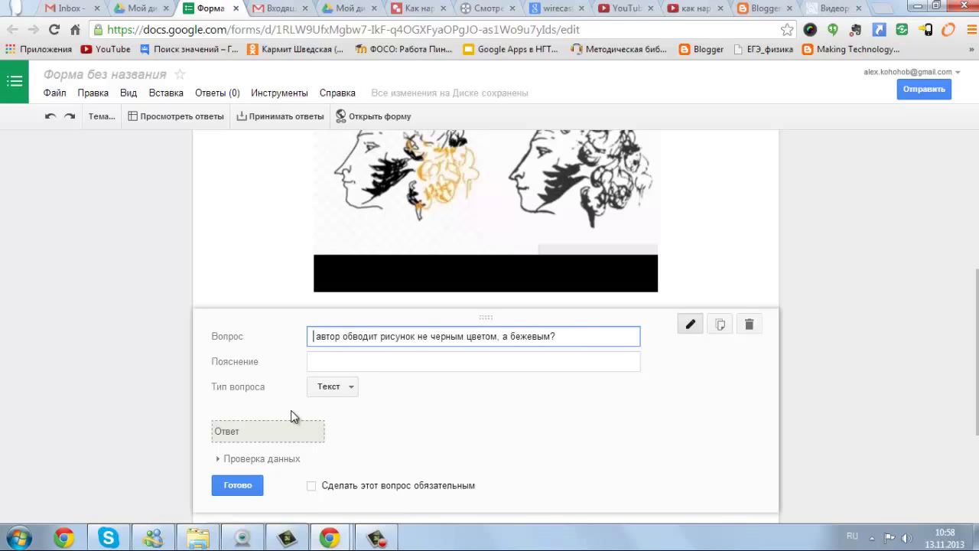
type("Почему")
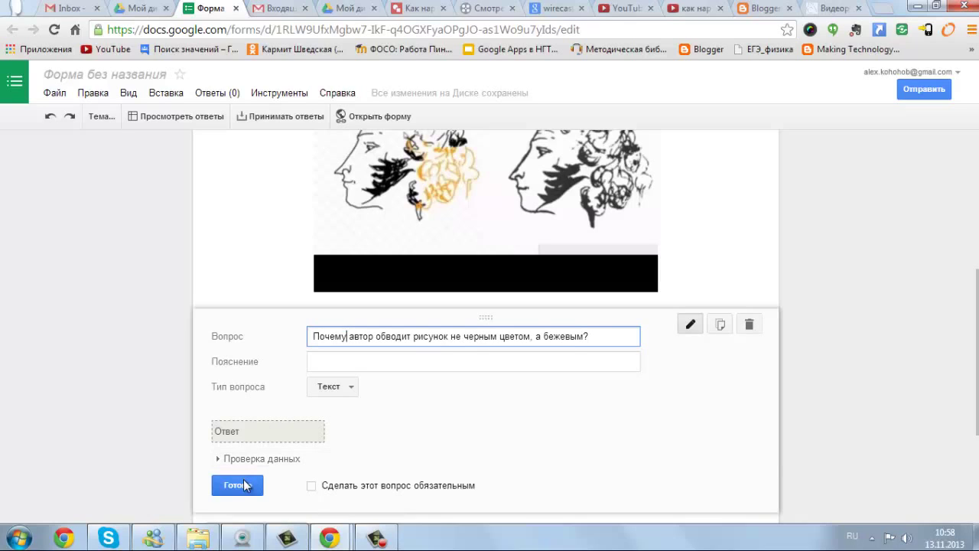
Add a second text question reading "Почему вставленный автопортрет сдвигается как единое целое 0:22" and finish editing it
scroll(280, 427, "down", 1)
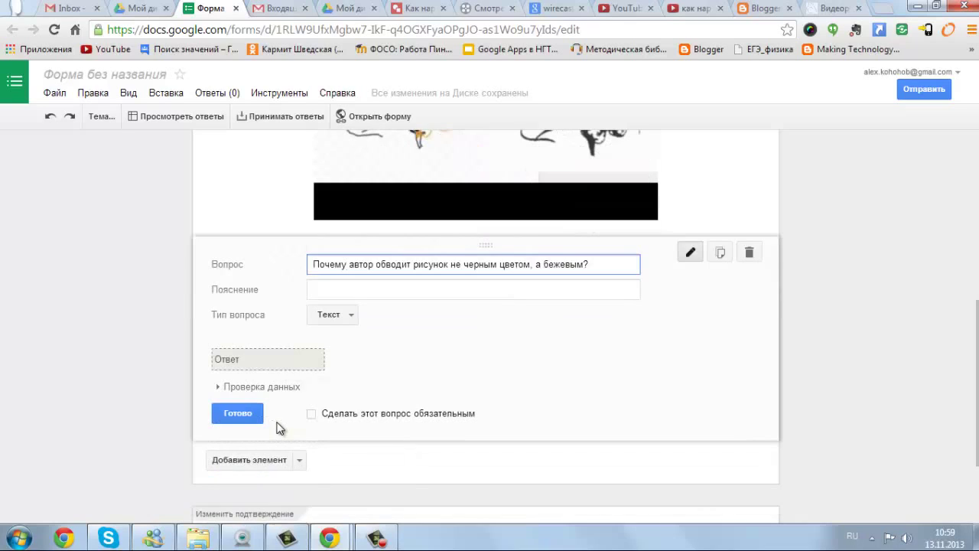
left_click(301, 460)
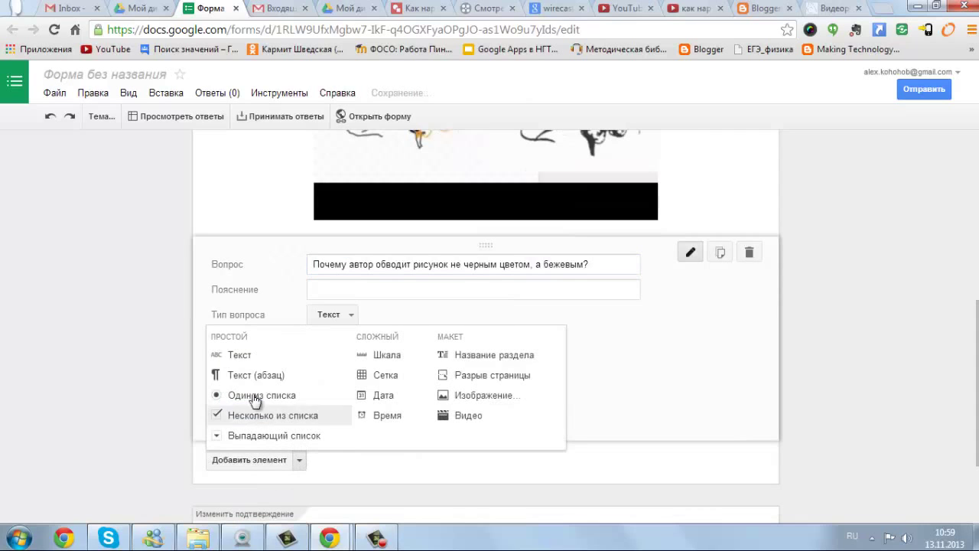
left_click(222, 354)
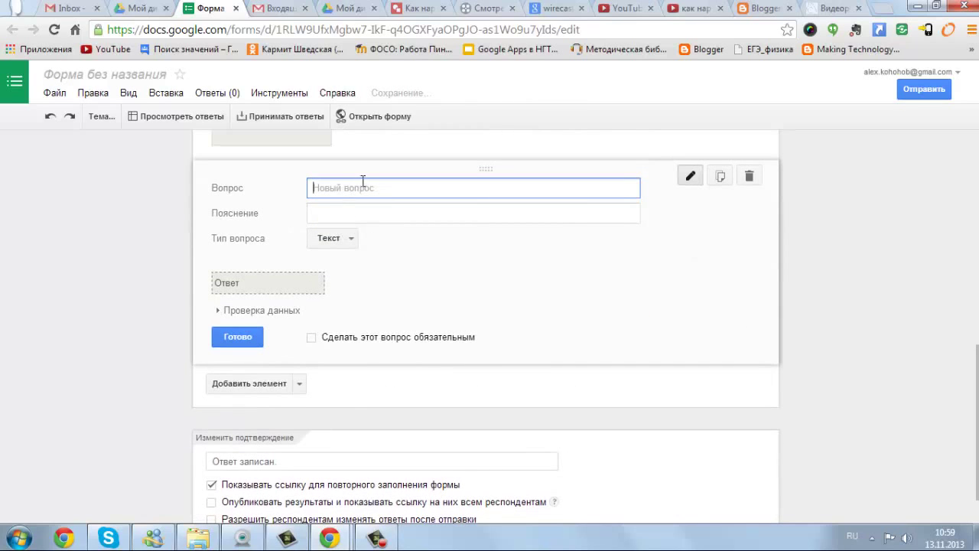
type("Поче")
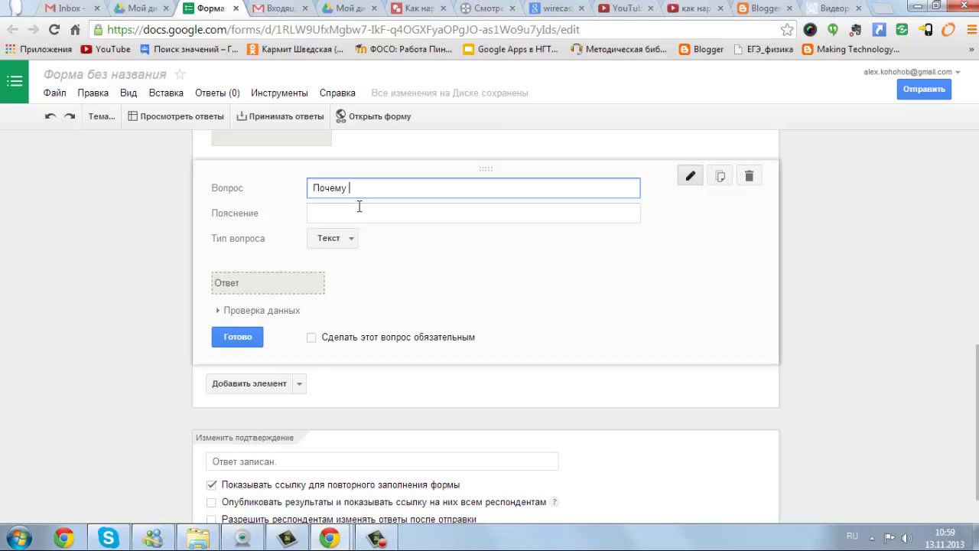
type("му вставленный авто")
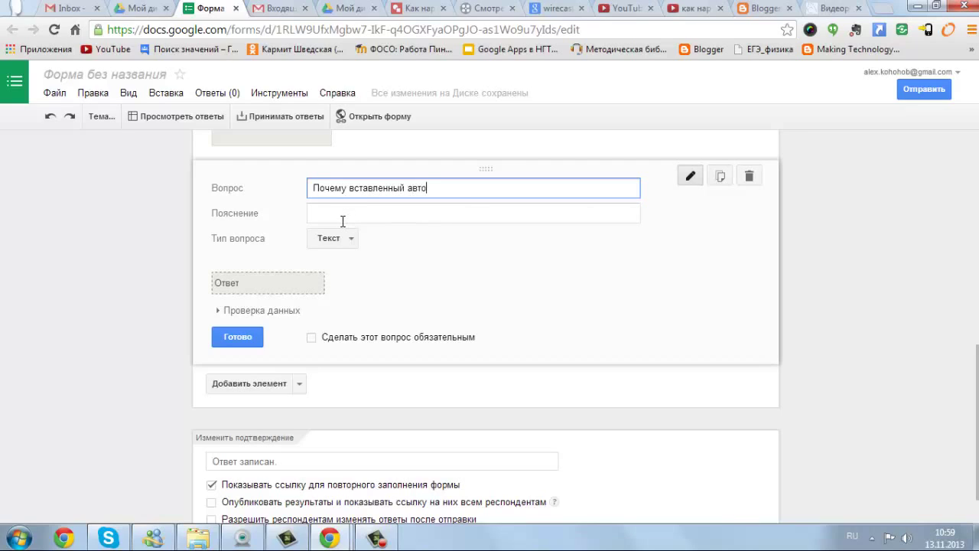
type("портрет сдвигается ка")
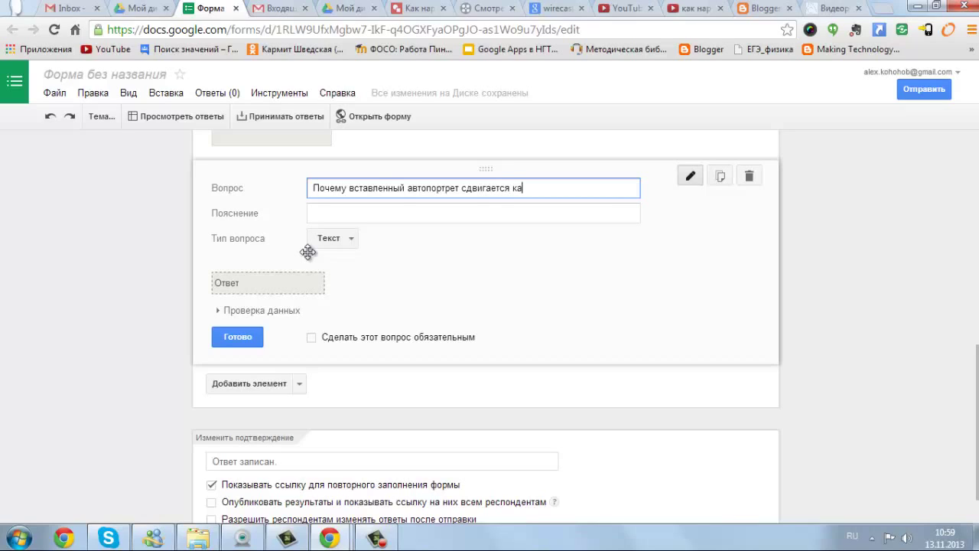
type("к единое целое 0:22")
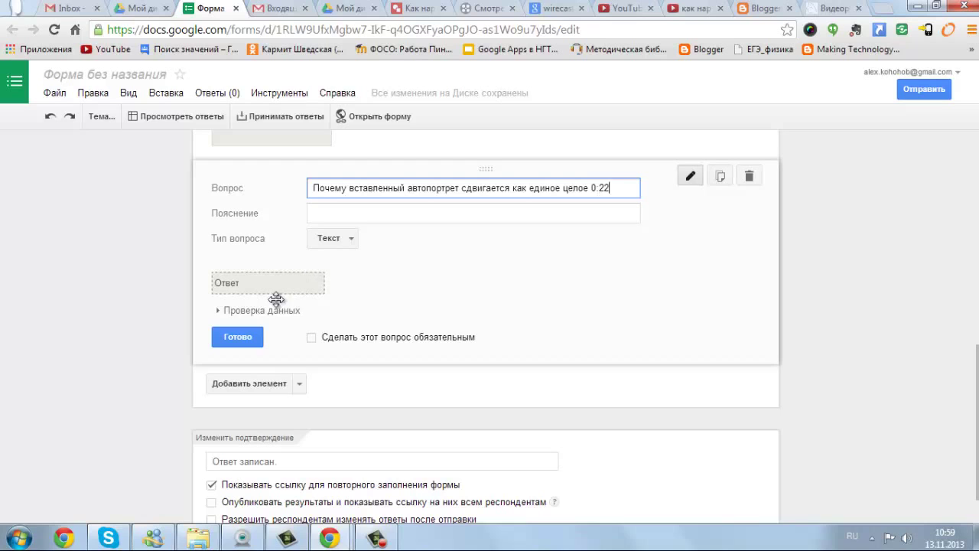
left_click(242, 338)
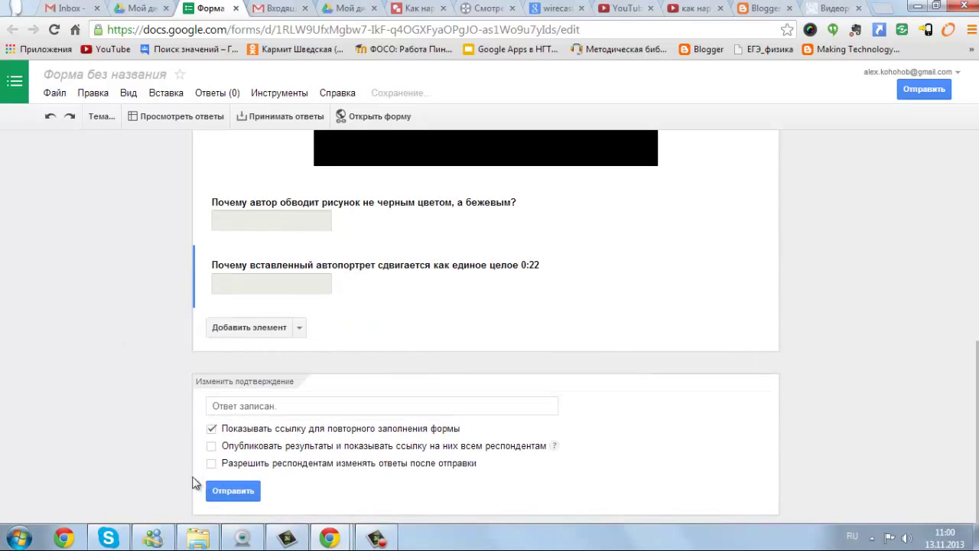
Rename the form document as "Как нарисовать Пушкина"
left_click(54, 92)
left_click(99, 209)
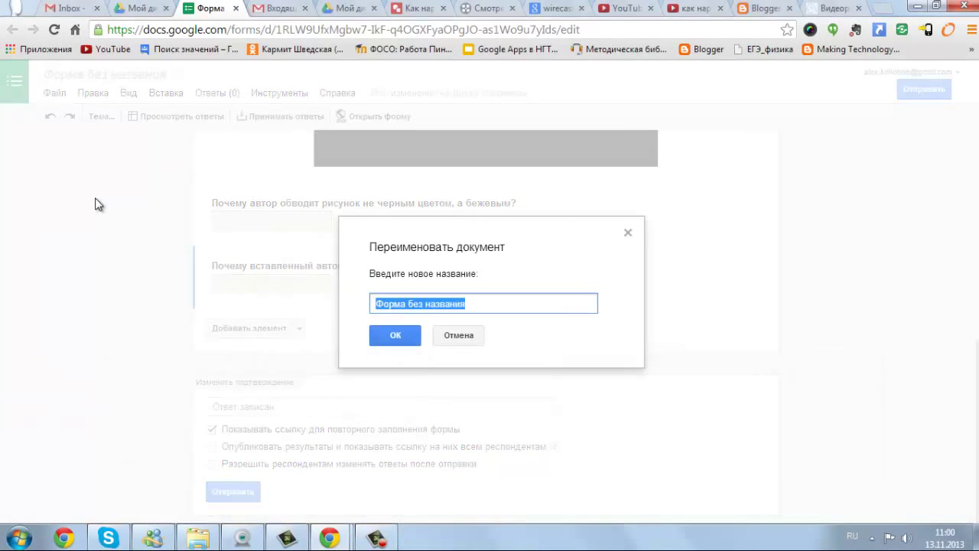
type("Как на")
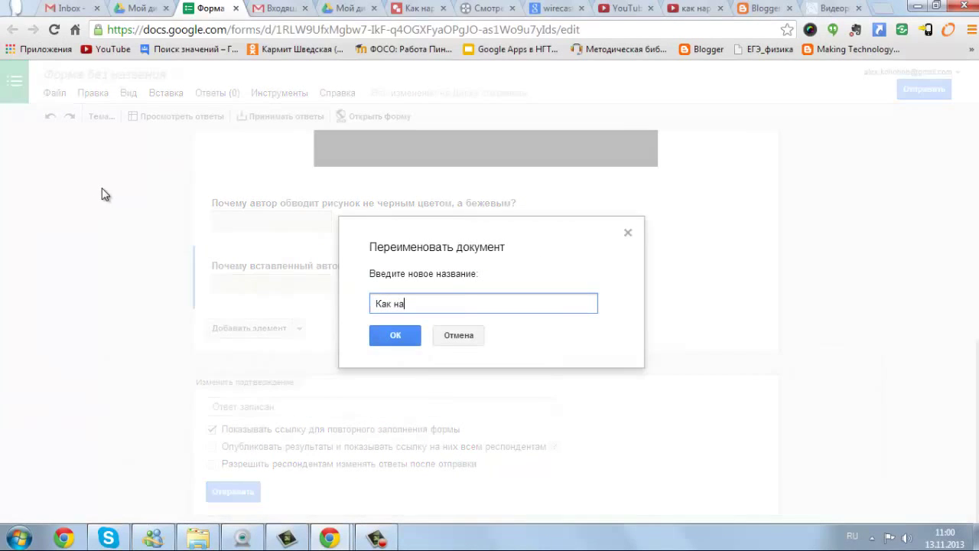
type("рисовать Пушкина")
left_click(404, 336)
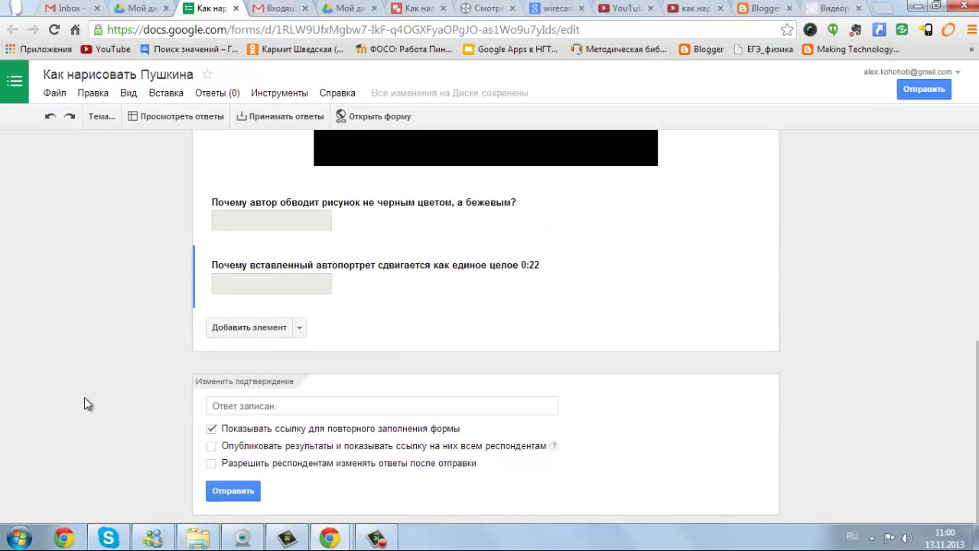
Send the finished form from the editor, and open the live version of "Как нарисовать Пушкина" from Google Drive
left_click(237, 492)
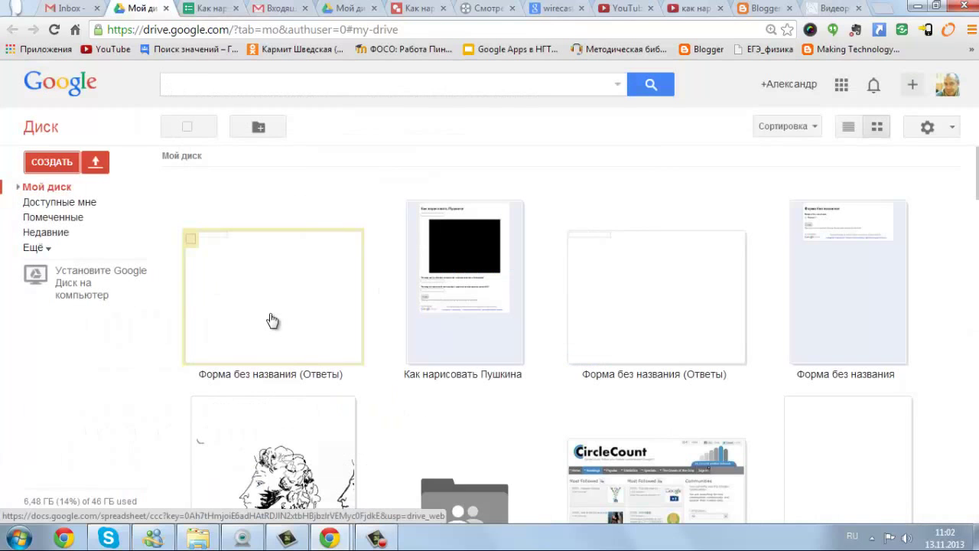
double_click(444, 324)
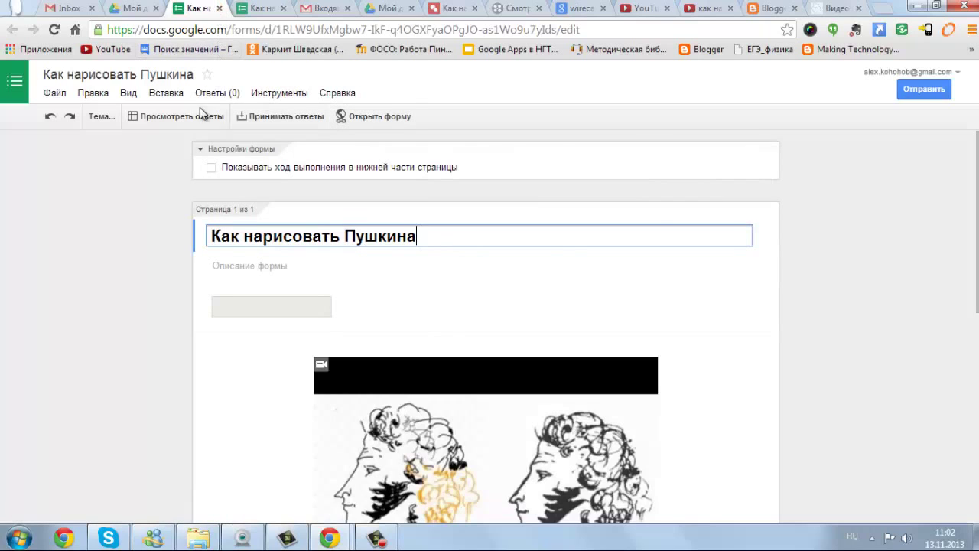
left_click(376, 117)
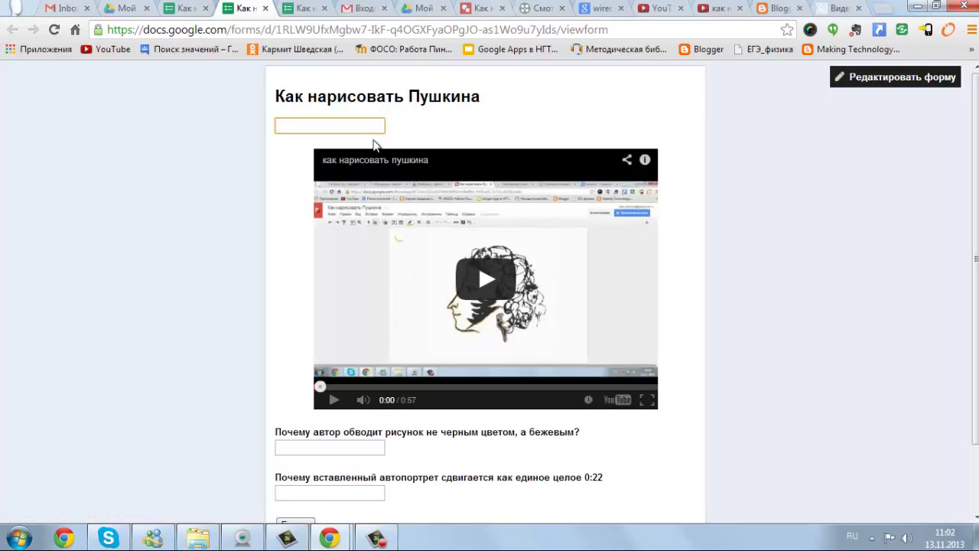
Play the embedded video in the live form and look over the two questions below it
left_click(484, 287)
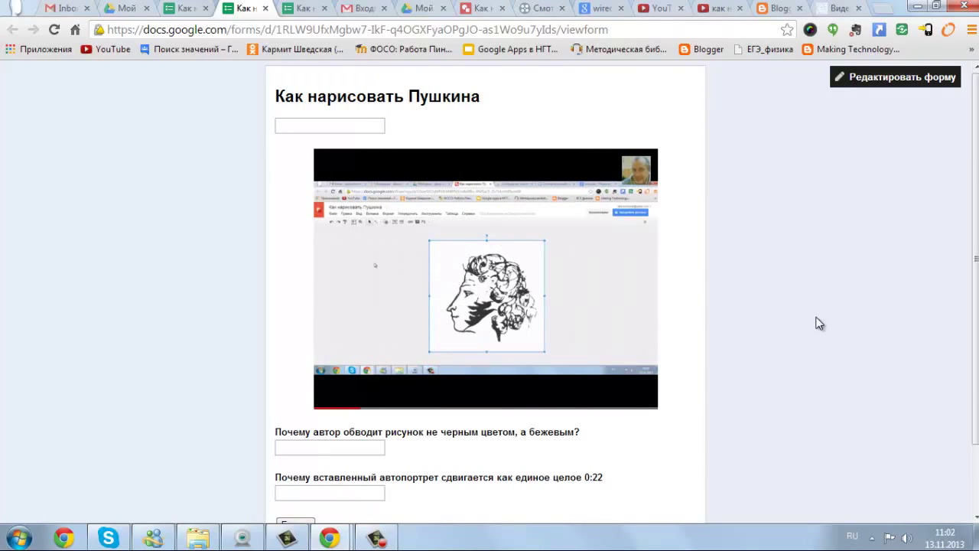
left_click(595, 481)
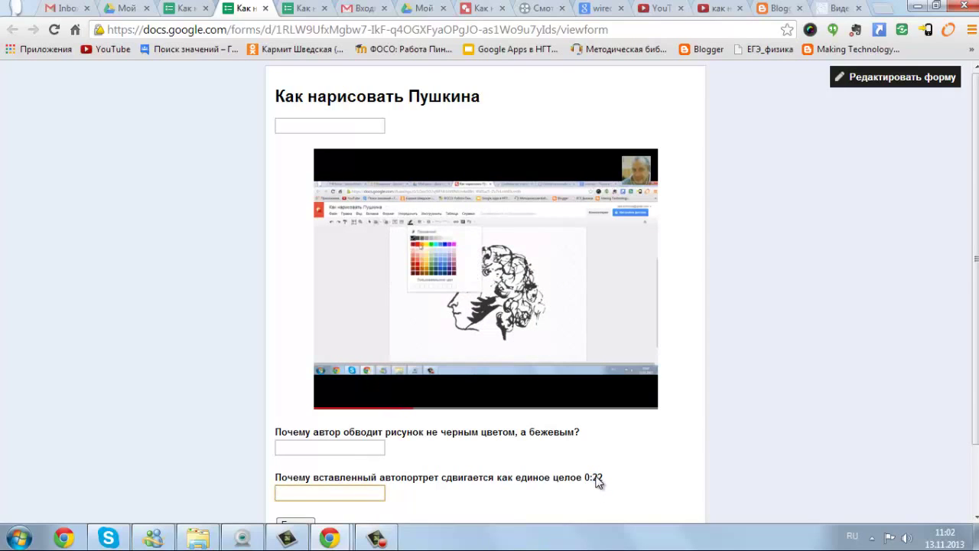
left_click(587, 445)
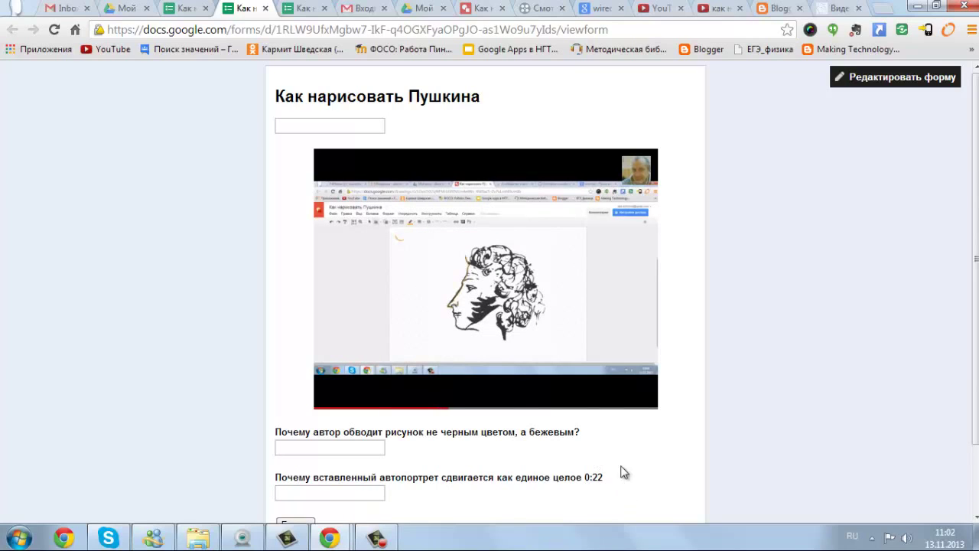
scroll(623, 456, "down", 2)
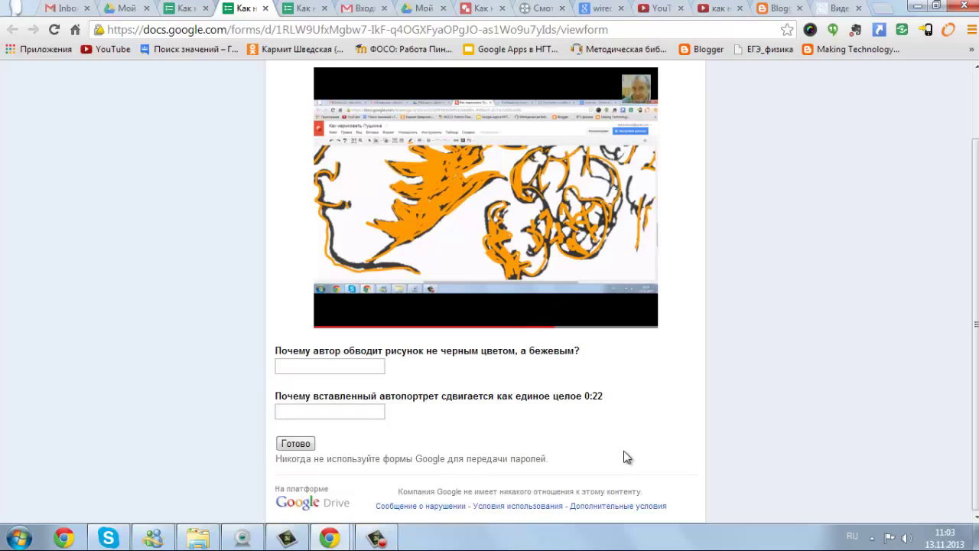
left_click(590, 399)
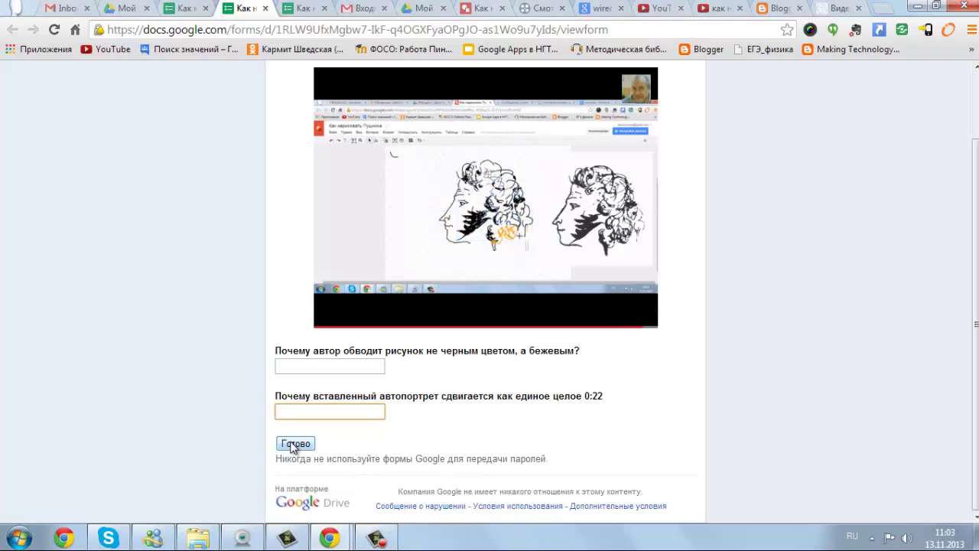
Answer the first question with "Чтобы отличить от оригинала" and start the second question's answer with "Весь"
left_click(330, 367)
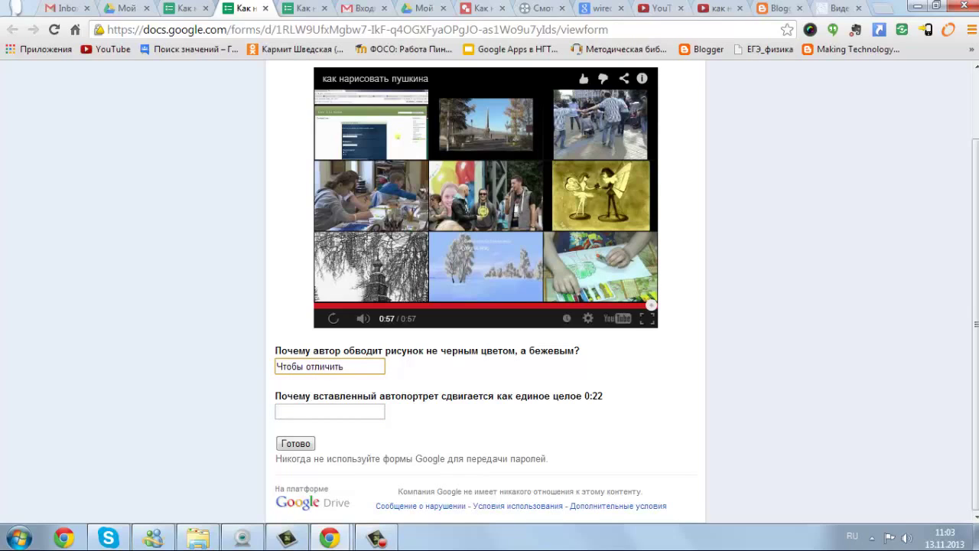
type("Чтобы отличить от оригинала")
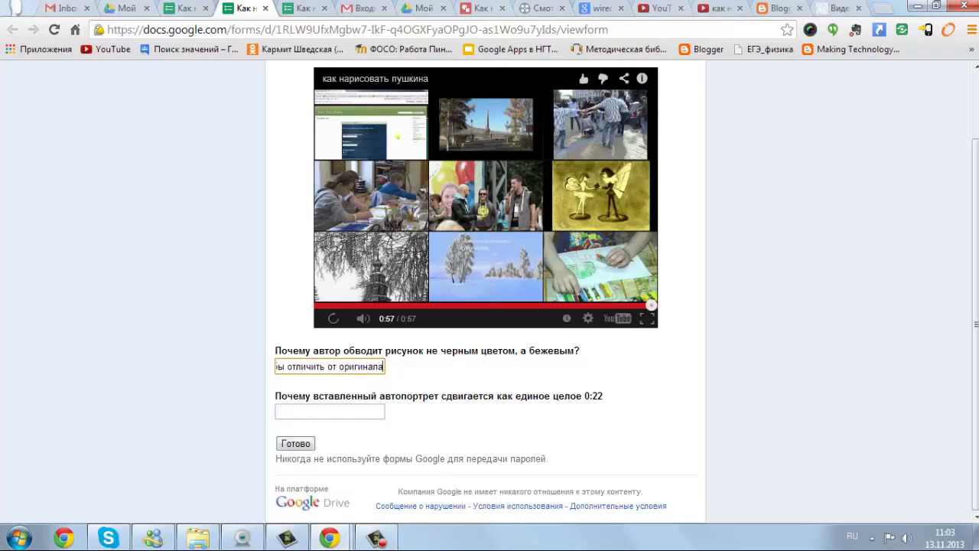
left_click(312, 412)
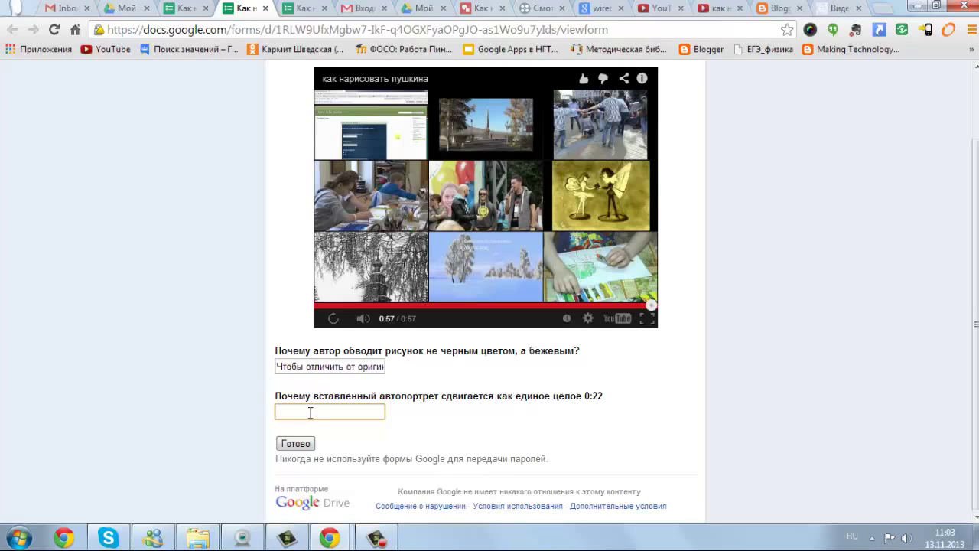
type("Весь")
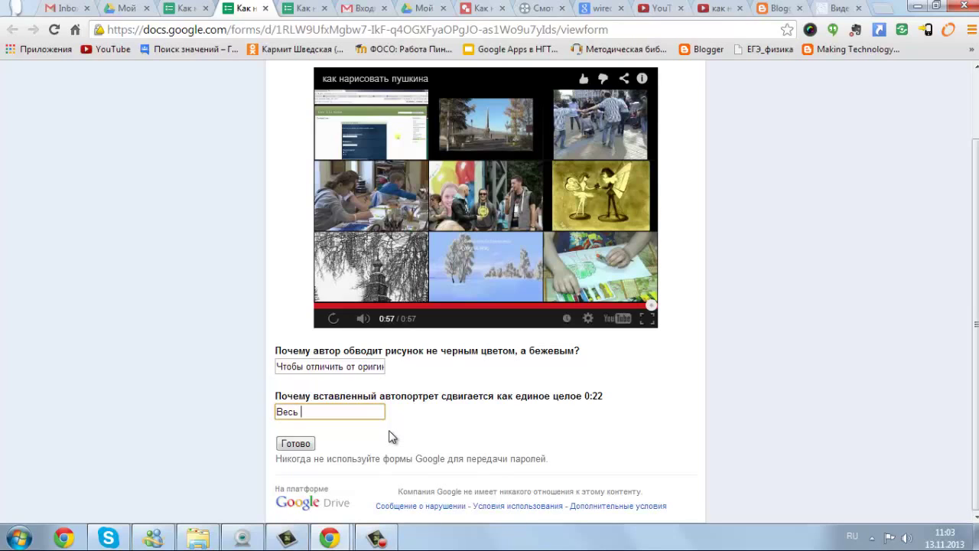